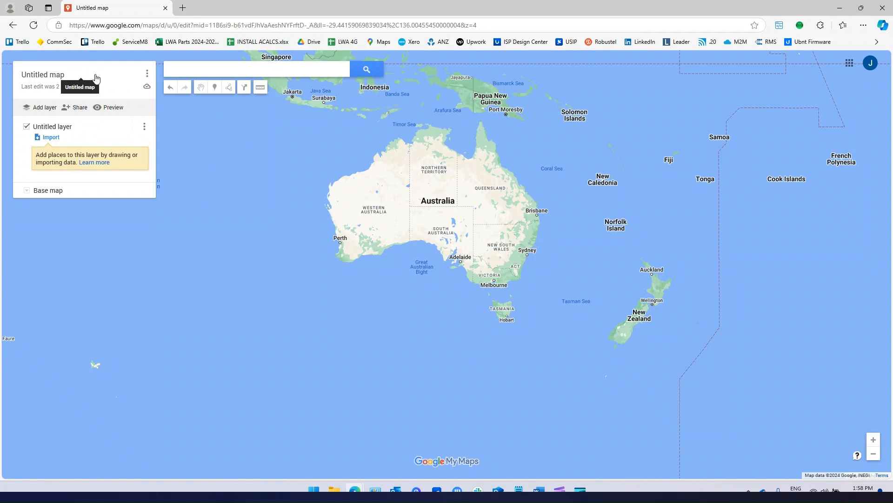
# Open the Edit map title and description dialog from the 'Untitled map' heading.
pyautogui.click(65, 76)
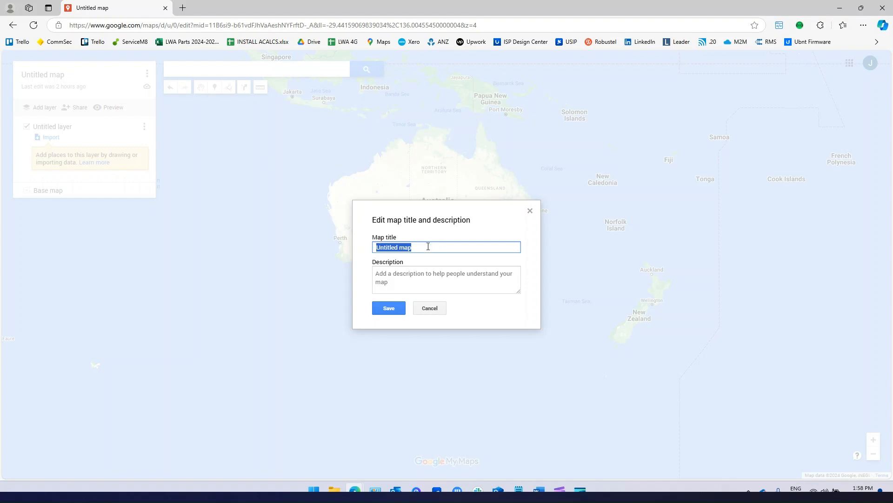
pyautogui.write('West Hill')
pyautogui.click(389, 309)
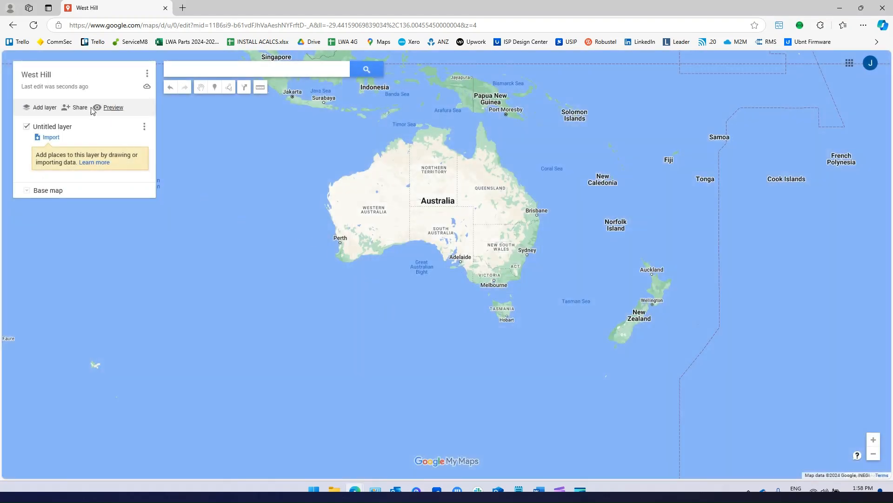
pyautogui.click(207, 69)
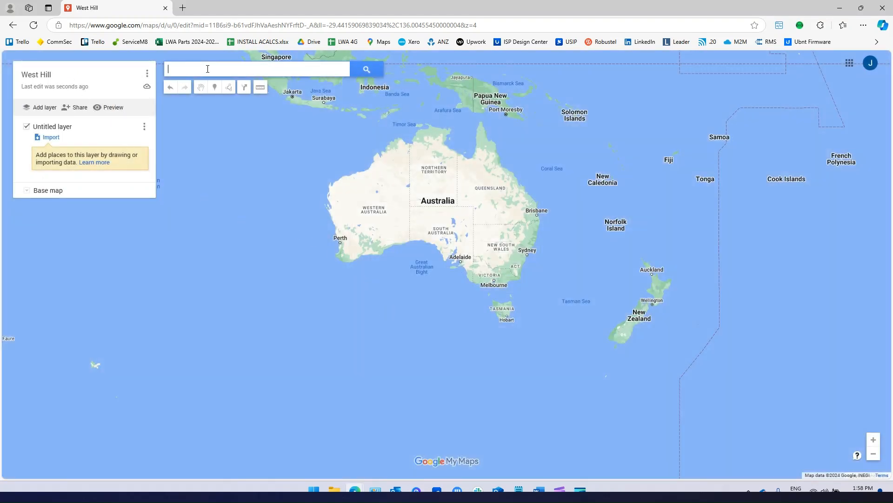
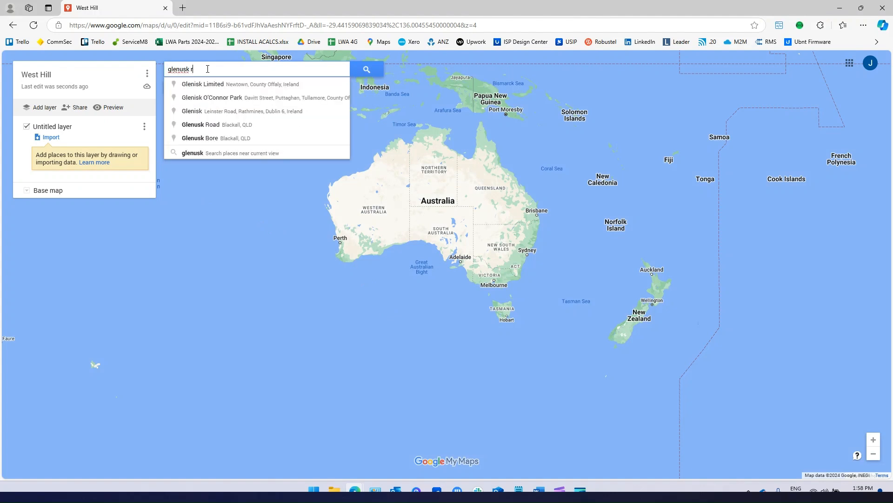
pyautogui.click(218, 85)
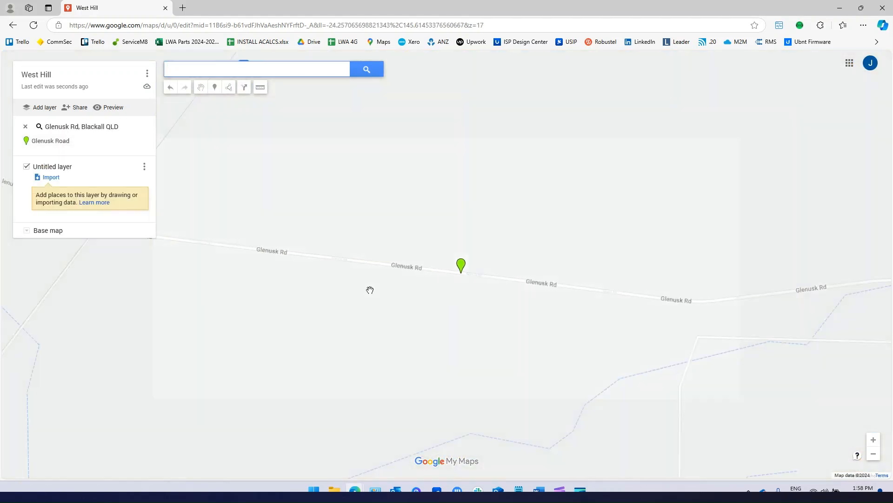
# Switch the base map to Satellite imagery.
pyautogui.scroll(-2, 414, 240)
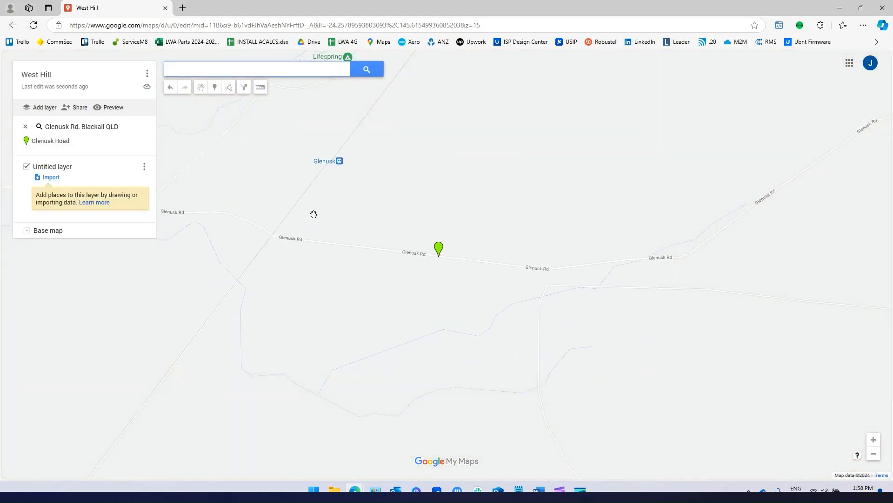
pyautogui.moveTo(314, 214); pyautogui.dragTo(441, 275)
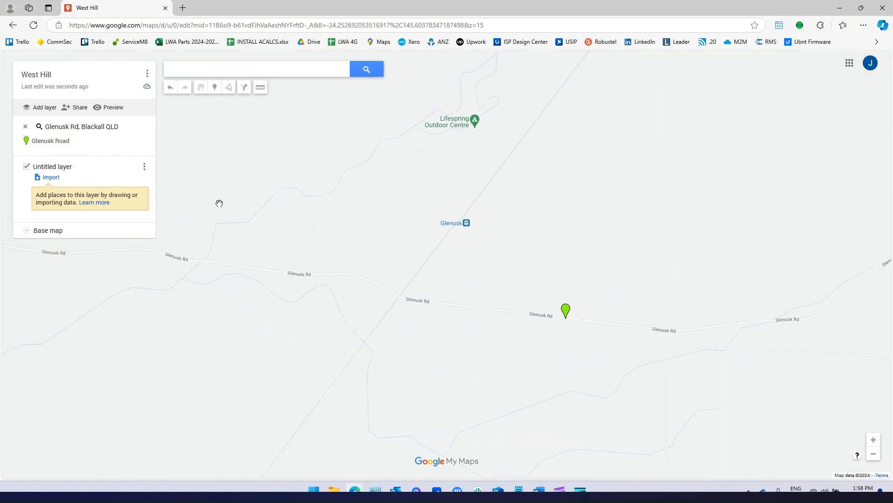
pyautogui.click(27, 233)
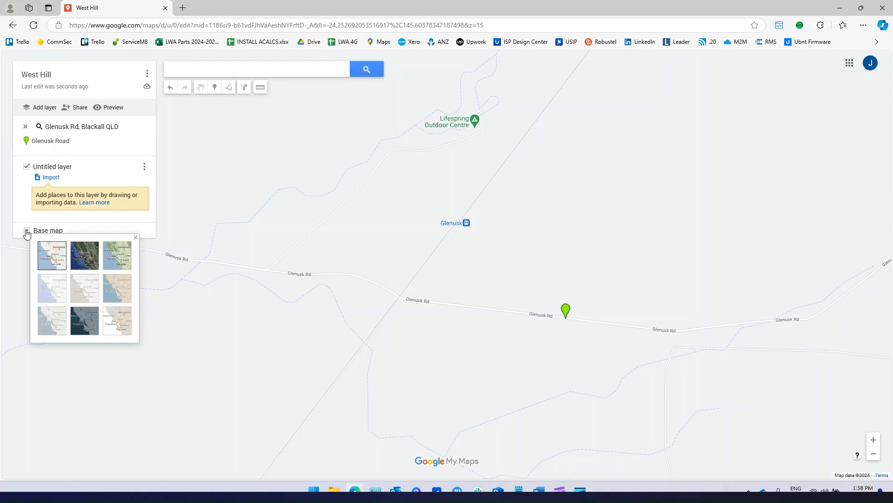
pyautogui.click(88, 256)
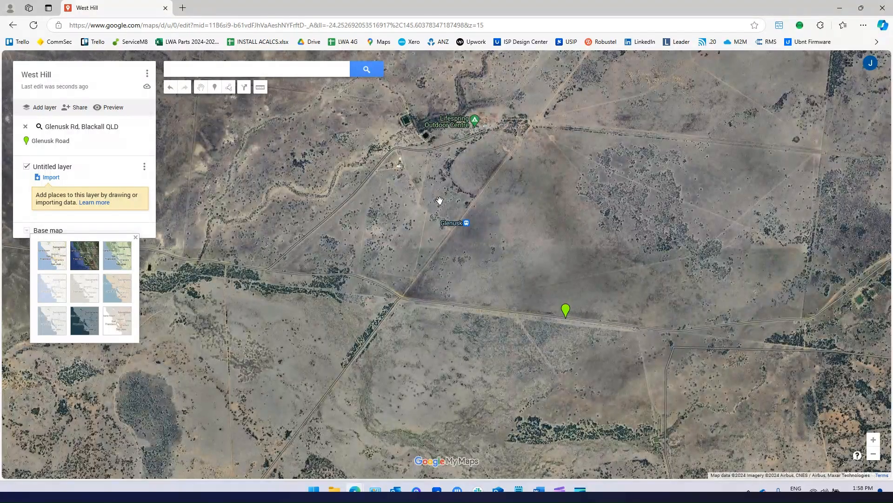
# Zoom in and centre the view on the farm buildings near Glenusk Rd.
pyautogui.scroll(1, 337, 210)
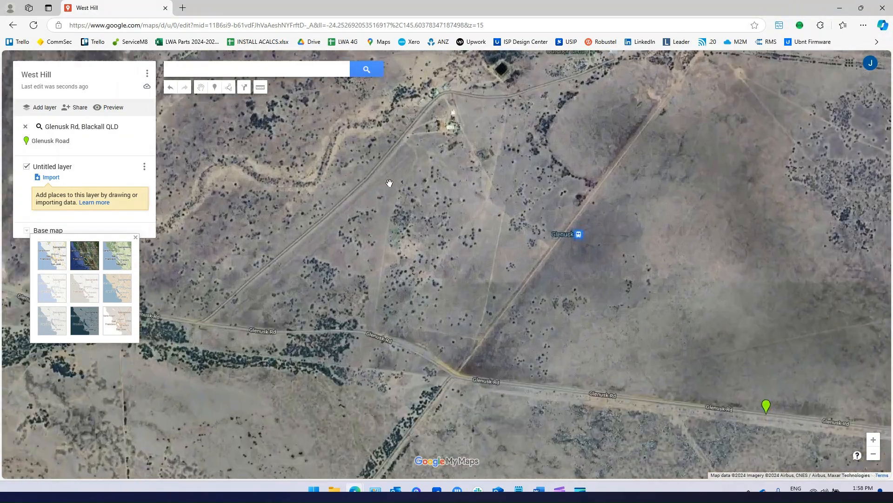
pyautogui.moveTo(350, 157); pyautogui.dragTo(315, 259)
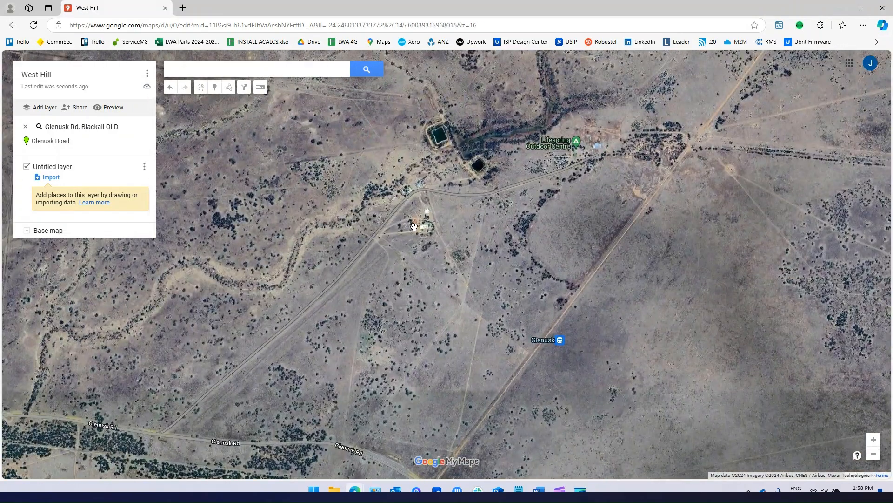
pyautogui.scroll(2, 414, 226)
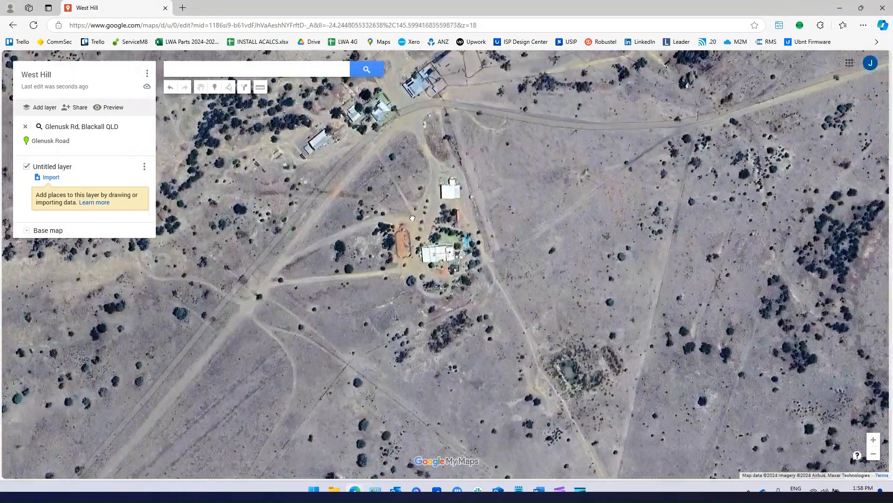
pyautogui.moveTo(412, 217); pyautogui.dragTo(419, 283)
pyautogui.scroll(1, 421, 275)
pyautogui.scroll(-1, 420, 283)
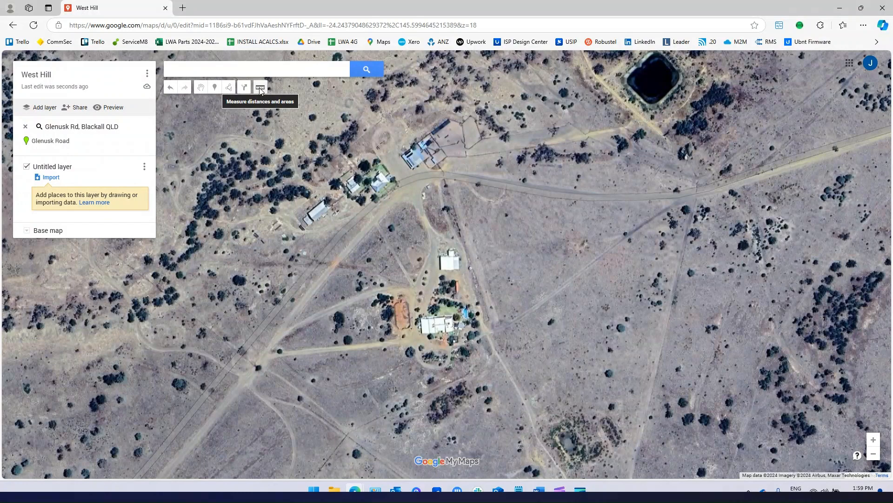
# Place a 'Homestead' marker on the main house noted '1 camera looking at garage'.
pyautogui.click(214, 89)
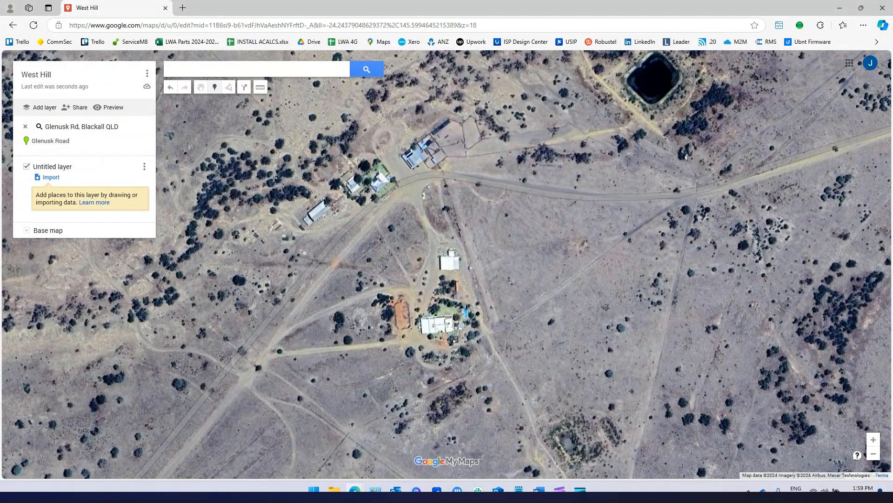
pyautogui.click(437, 324)
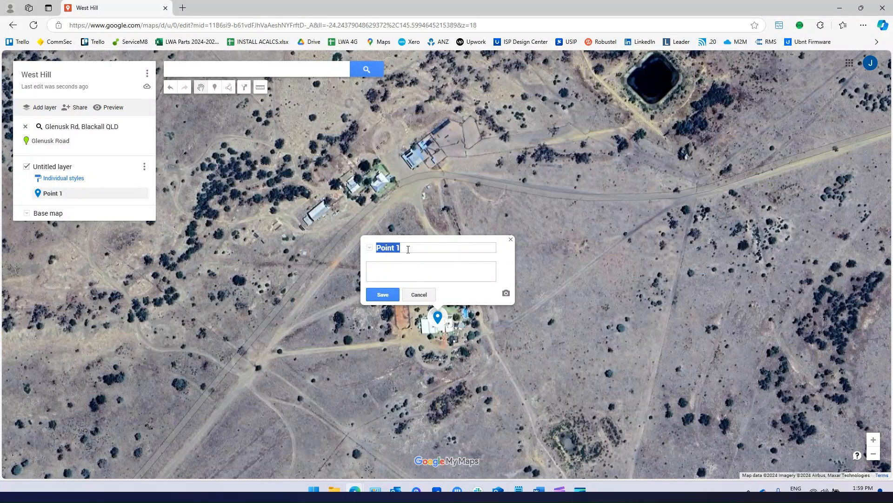
pyautogui.write('Homes')
pyautogui.write('tead')
pyautogui.write('camera')
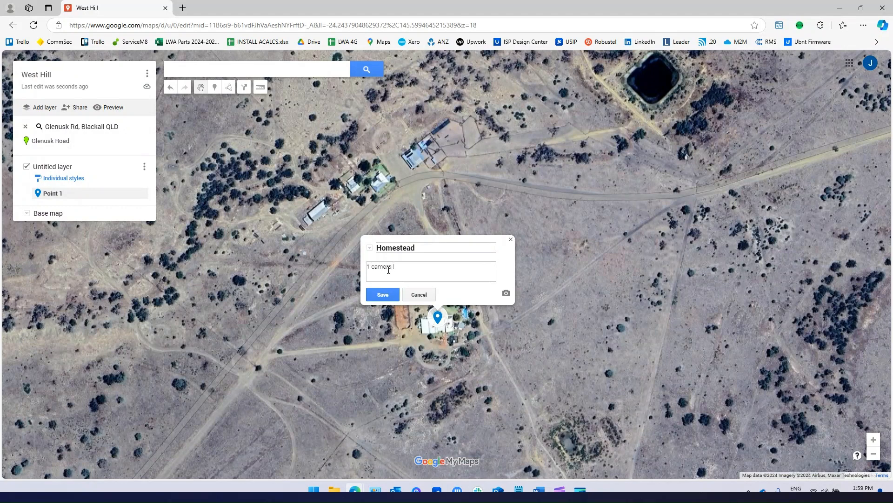
pyautogui.write(' looking at garage')
pyautogui.click(395, 291)
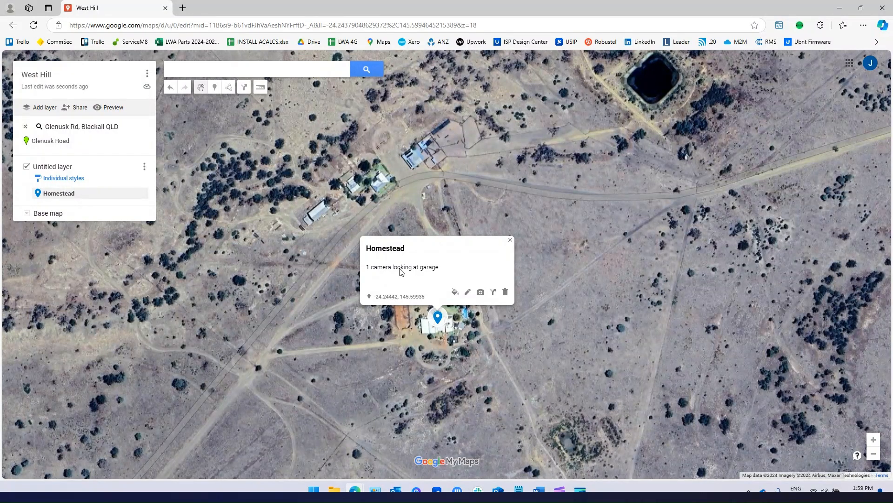
pyautogui.click(467, 294)
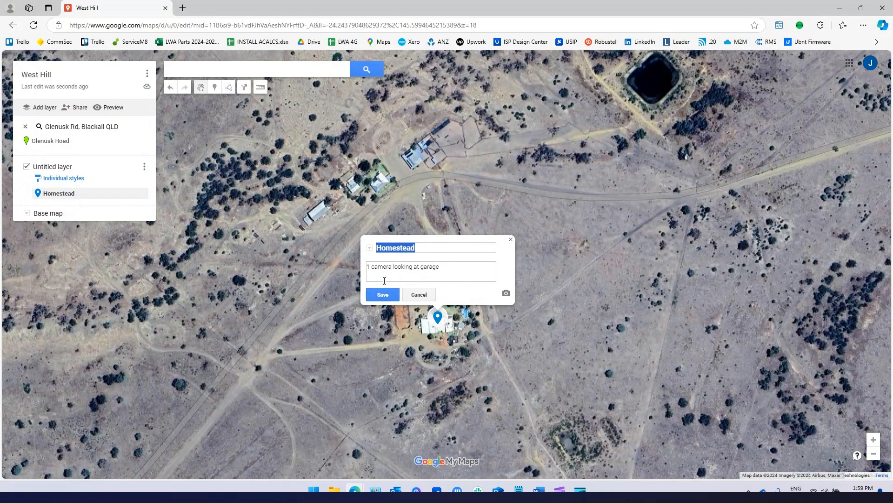
pyautogui.click(382, 294)
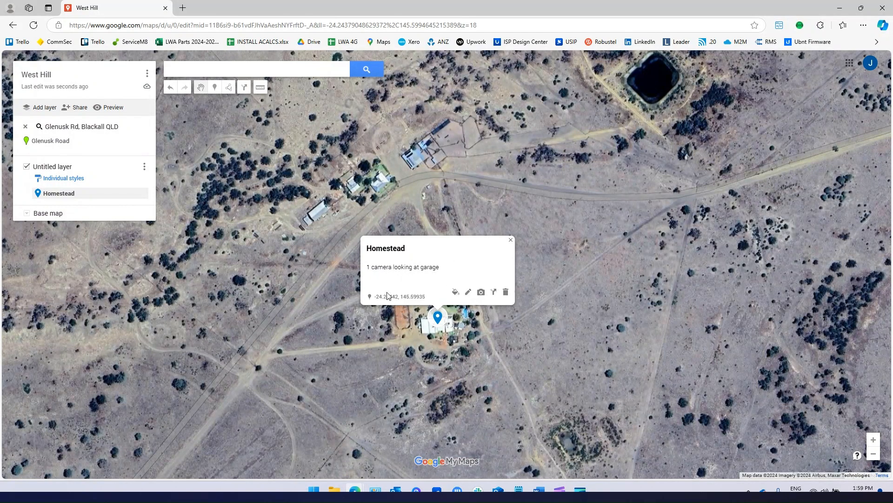
pyautogui.click(511, 241)
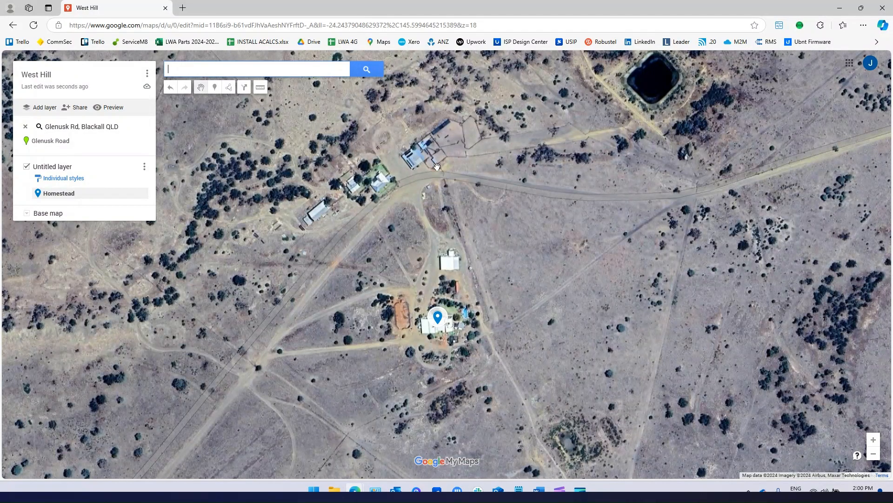
# Add a 'Workshop' marker on the northern shed noted '1 camera monitoring the fuel 1 camera looking inside shed'.
pyautogui.click(215, 87)
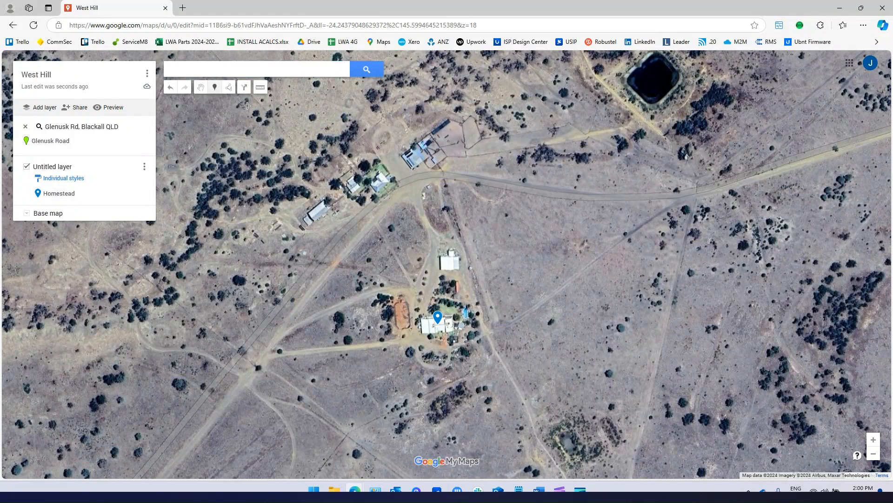
pyautogui.click(414, 157)
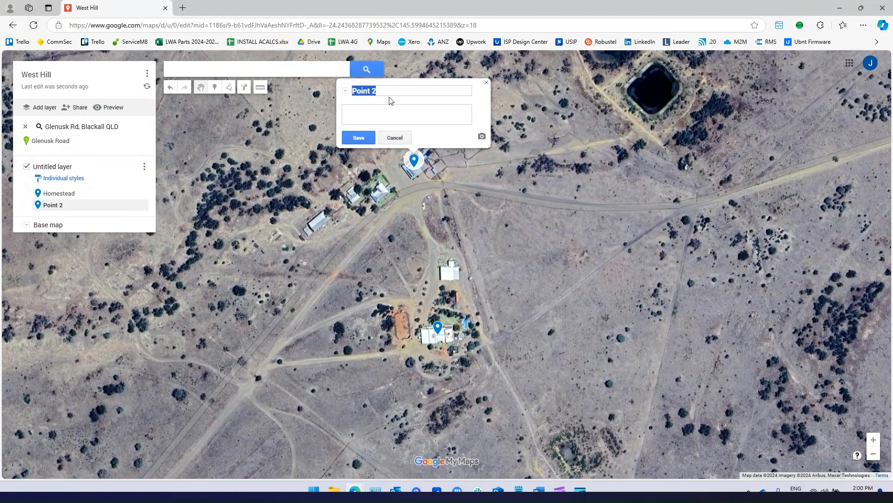
pyautogui.write('Workshop')
pyautogui.click(374, 110)
pyautogui.write('1 camera mo')
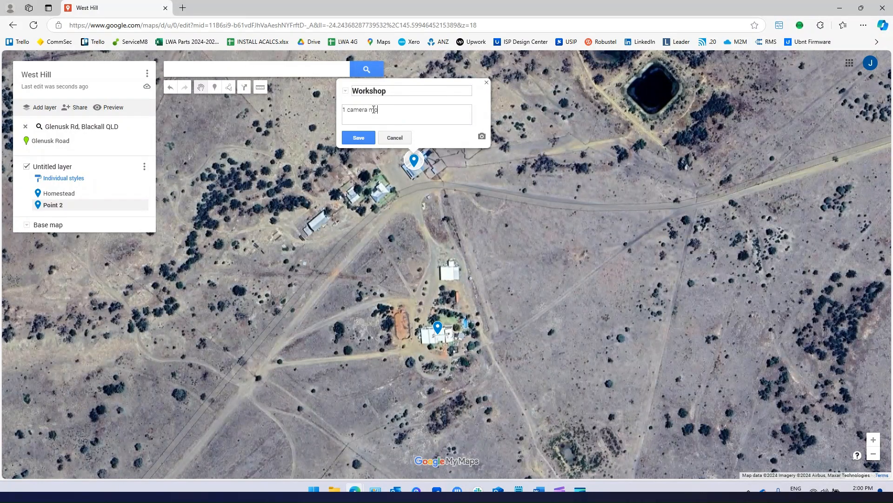
pyautogui.write('nitoring ther fuel')
pyautogui.rightClick(405, 110)
pyautogui.click(419, 131)
pyautogui.write('1 camera looking inside shed')
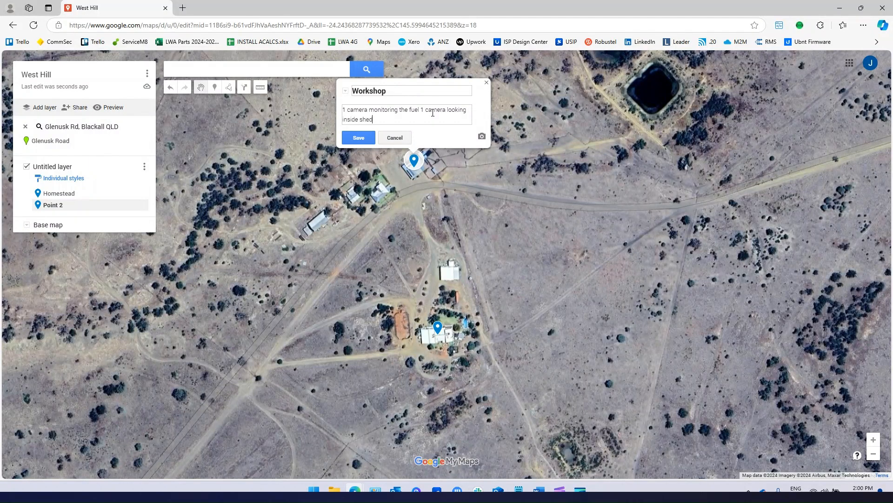
pyautogui.press('Return')
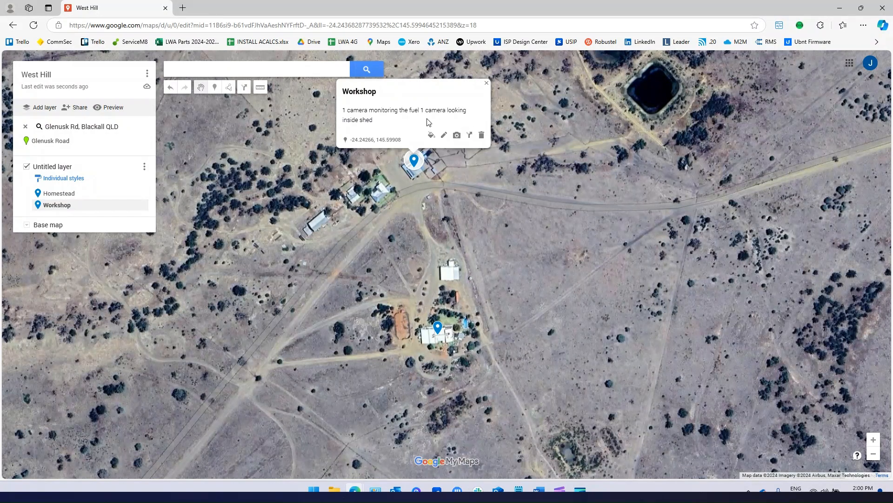
pyautogui.click(487, 83)
# Pan and zoom to the dam and tank area north-east of the homestead.
pyautogui.scroll(-1, 434, 200)
pyautogui.scroll(-3, 438, 217)
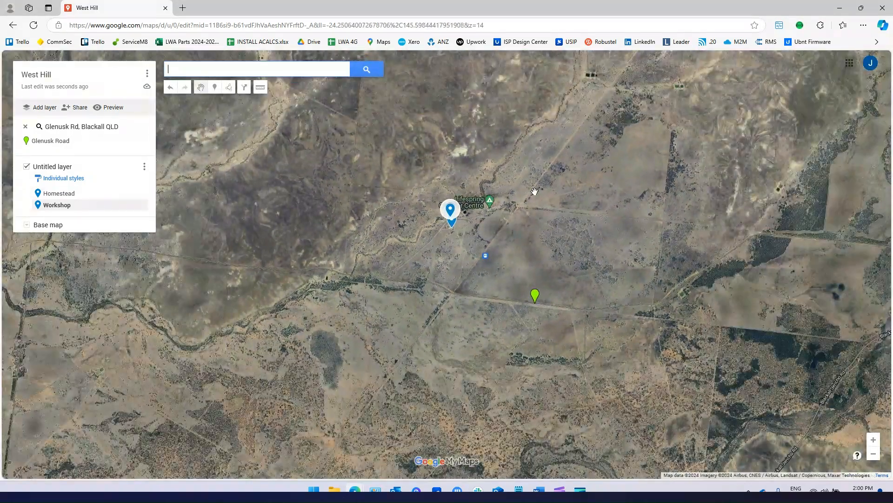
pyautogui.moveTo(564, 146); pyautogui.dragTo(459, 281)
pyautogui.moveTo(562, 161); pyautogui.dragTo(493, 256)
pyautogui.moveTo(594, 171); pyautogui.dragTo(556, 216)
pyautogui.scroll(3, 628, 226)
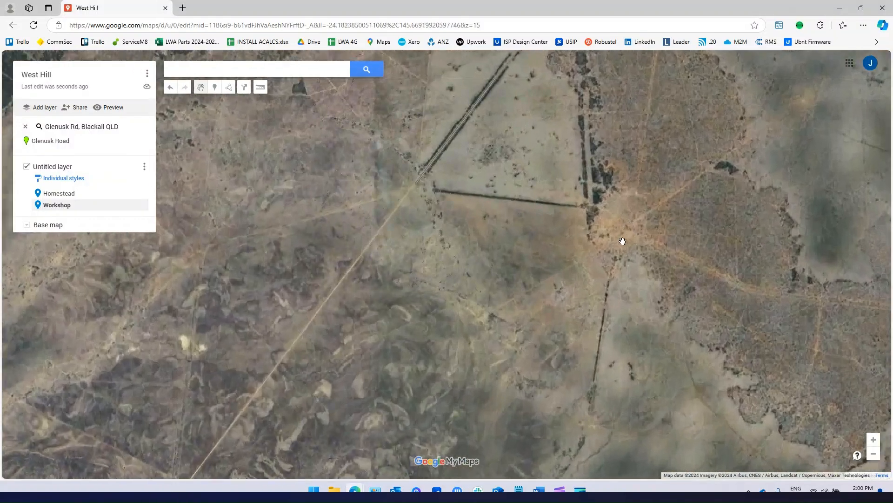
pyautogui.scroll(1, 654, 224)
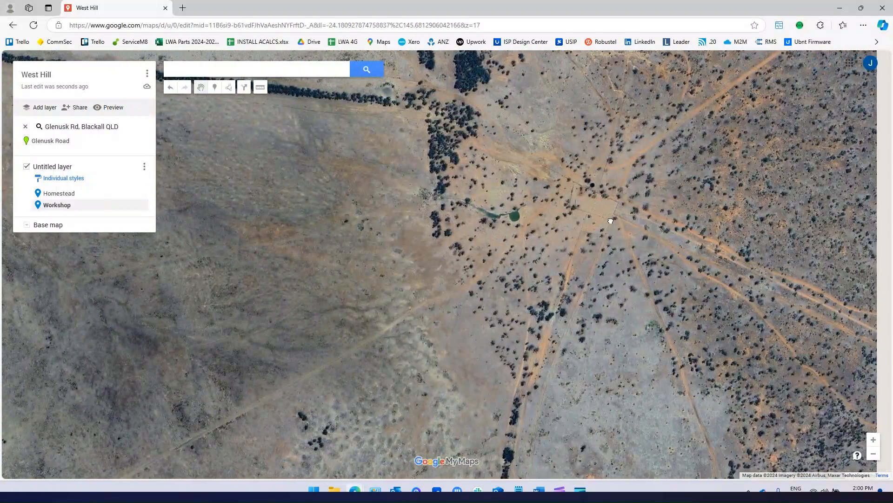
pyautogui.scroll(1, 563, 175)
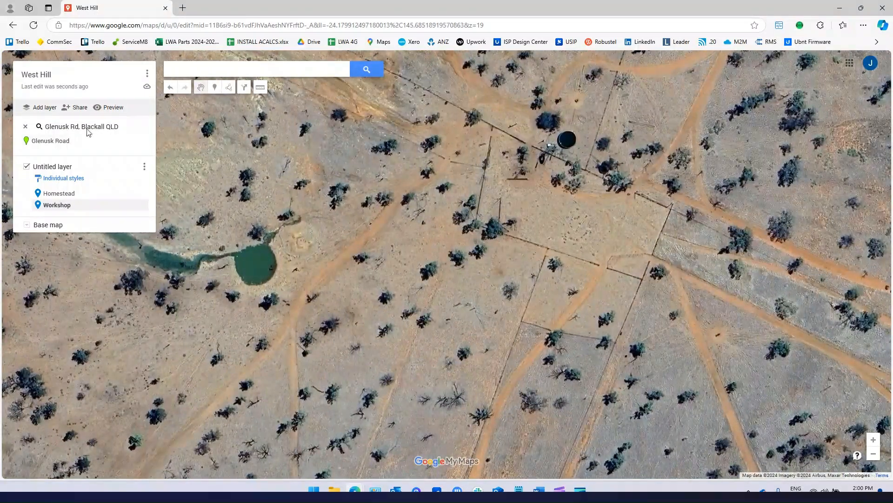
pyautogui.click(215, 87)
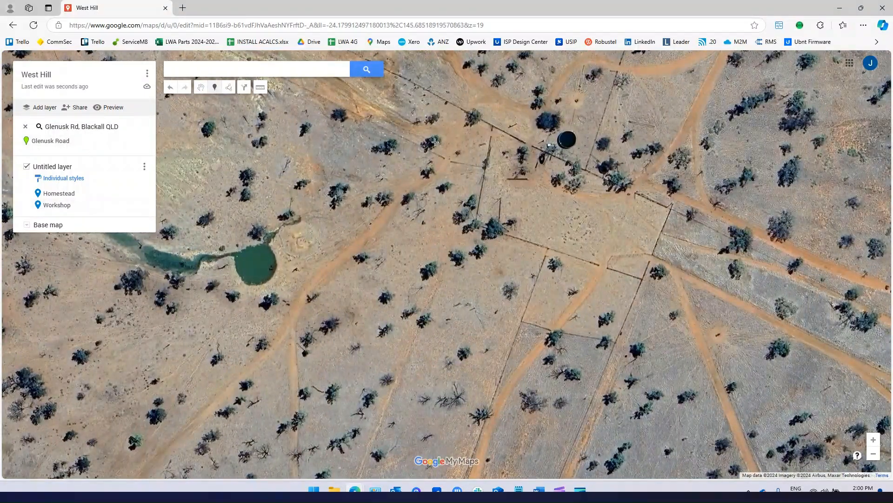
# Save a 'Header tank' marker beside the water tank noted cameras for the tank and yarding paddock.
pyautogui.click(584, 168)
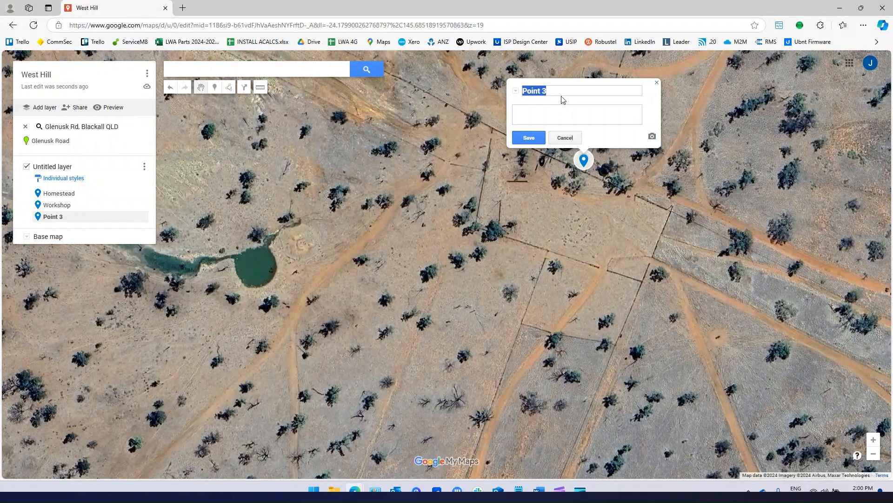
pyautogui.write('Header tank')
pyautogui.click(552, 107)
pyautogui.write('camera to see the tank an')
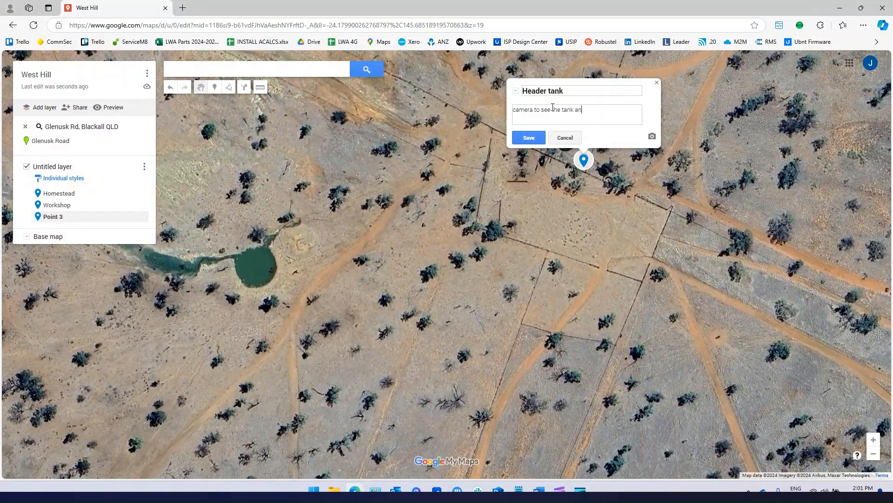
pyautogui.write('d')
pyautogui.write('a camera t')
pyautogui.write('o see the yar')
pyautogui.write('ding paddock')
pyautogui.click(529, 138)
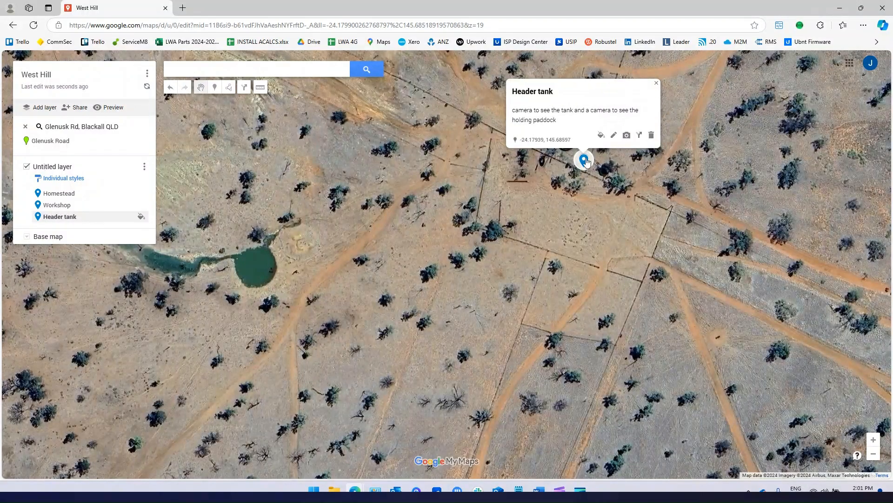
# Close the Header tank card and zoom over to the Blackall Jericho Rd junction.
pyautogui.click(656, 83)
pyautogui.scroll(-3, 461, 251)
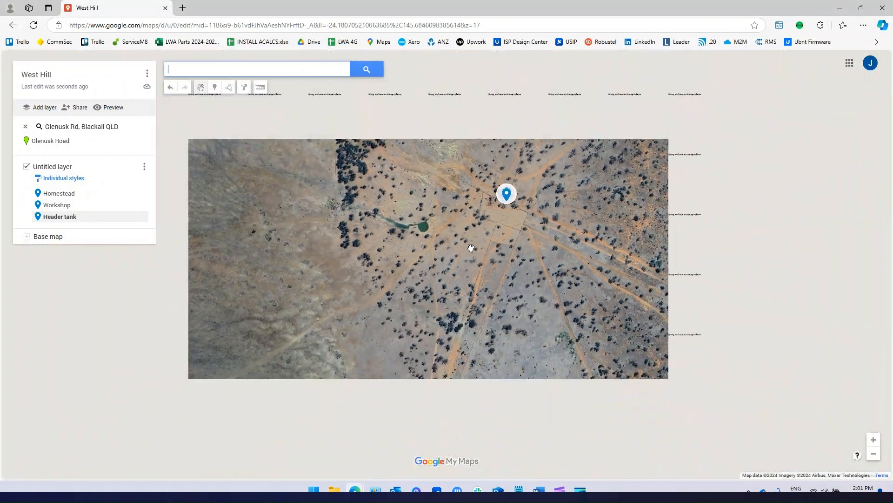
pyautogui.scroll(-3, 450, 273)
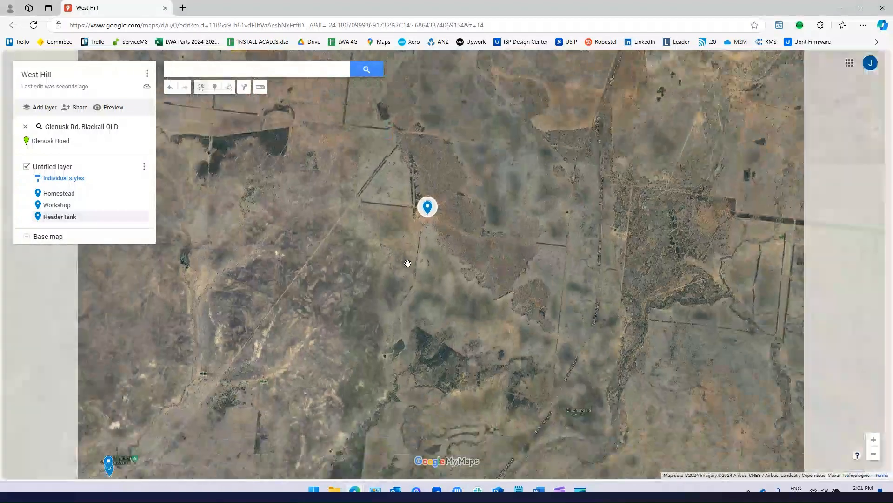
pyautogui.scroll(1, 388, 284)
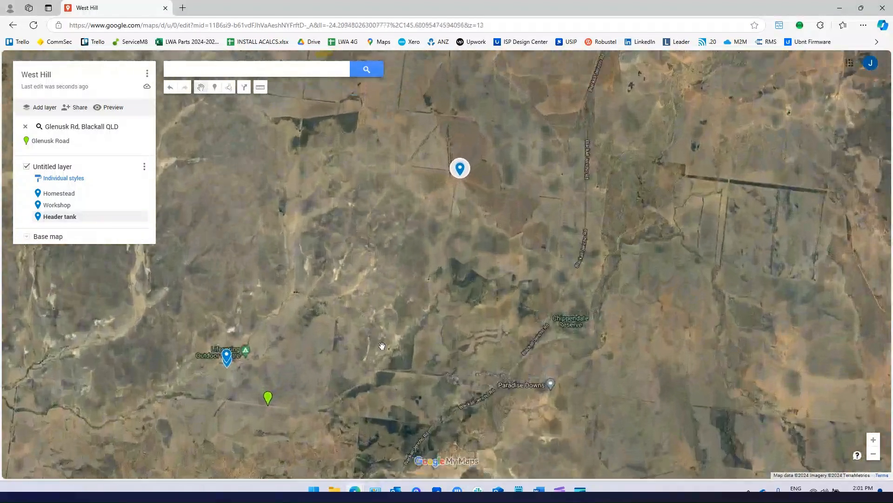
pyautogui.scroll(2, 463, 319)
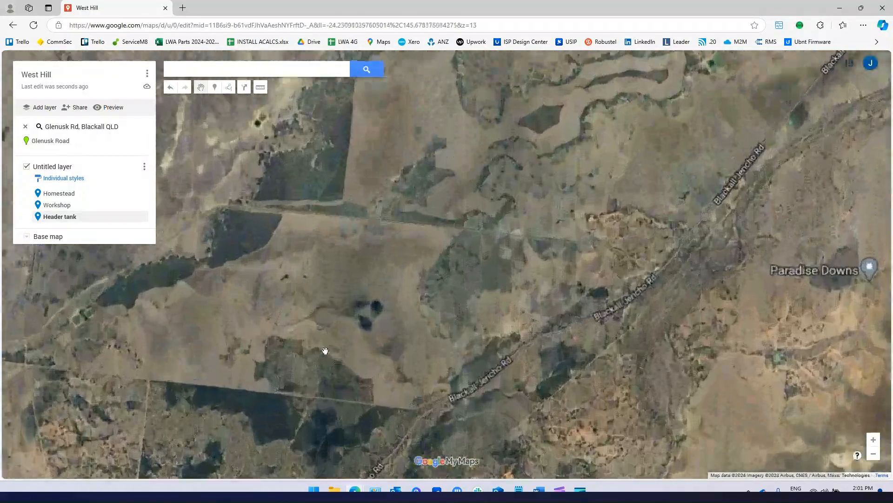
pyautogui.scroll(3, 651, 270)
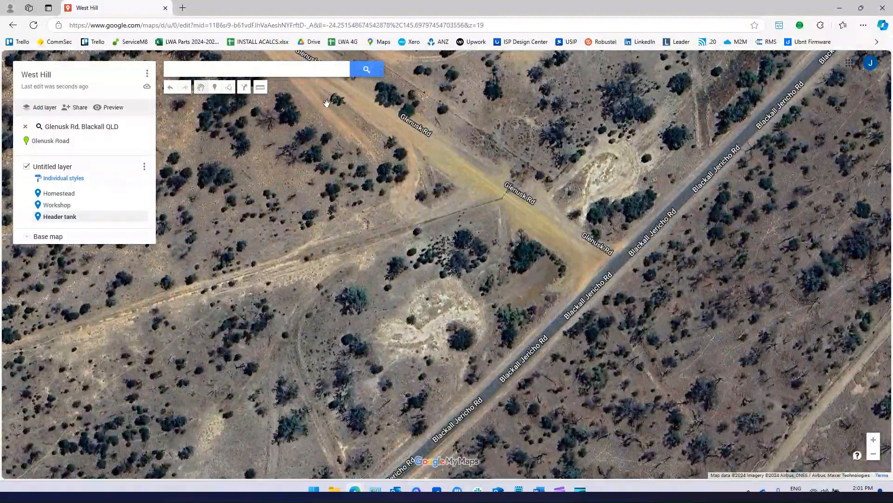
# Save a 'Jerico entry' marker on Glenusk Rd noted 'Number plate camera'.
pyautogui.click(215, 87)
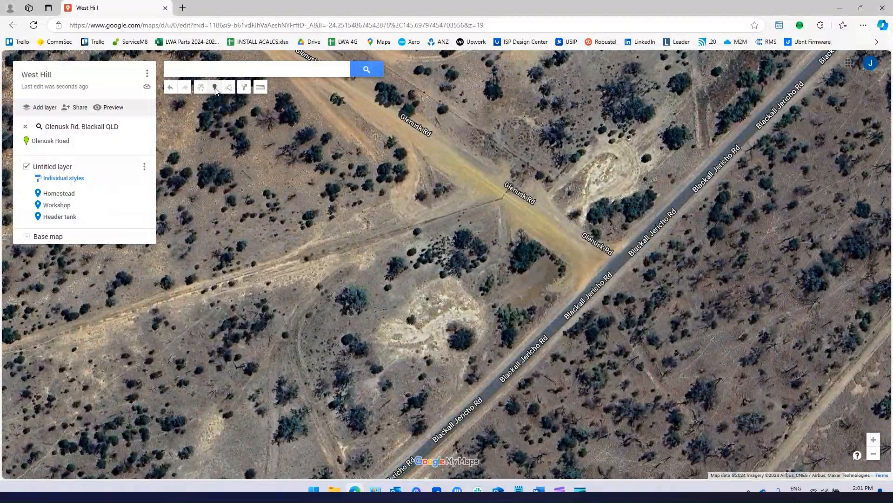
pyautogui.click(487, 175)
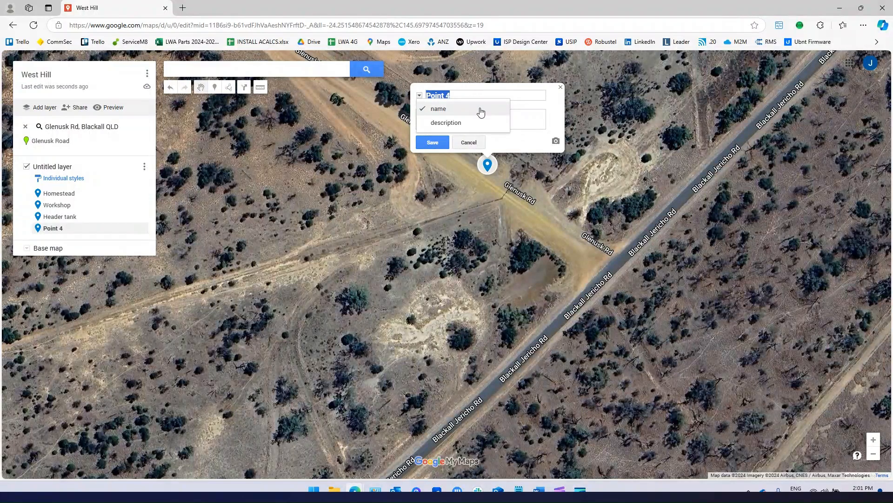
pyautogui.write('J')
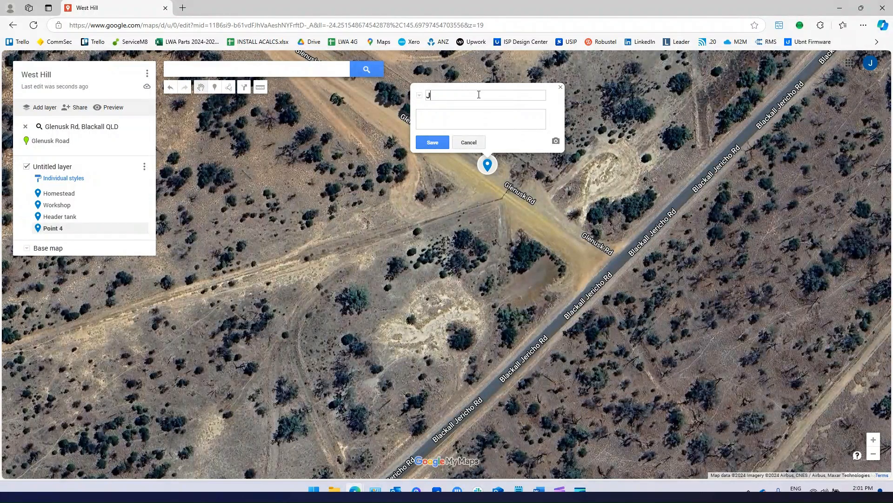
pyautogui.write('erico entry')
pyautogui.click(469, 115)
pyautogui.write('Number plate camera')
pyautogui.click(432, 142)
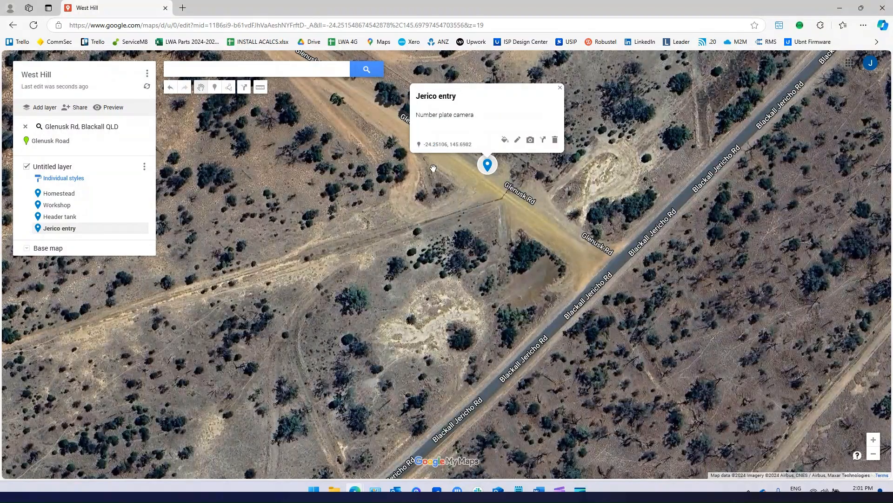
# Close the Jerico entry card and zoom in on the two ponds.
pyautogui.click(560, 88)
pyautogui.scroll(-2, 354, 284)
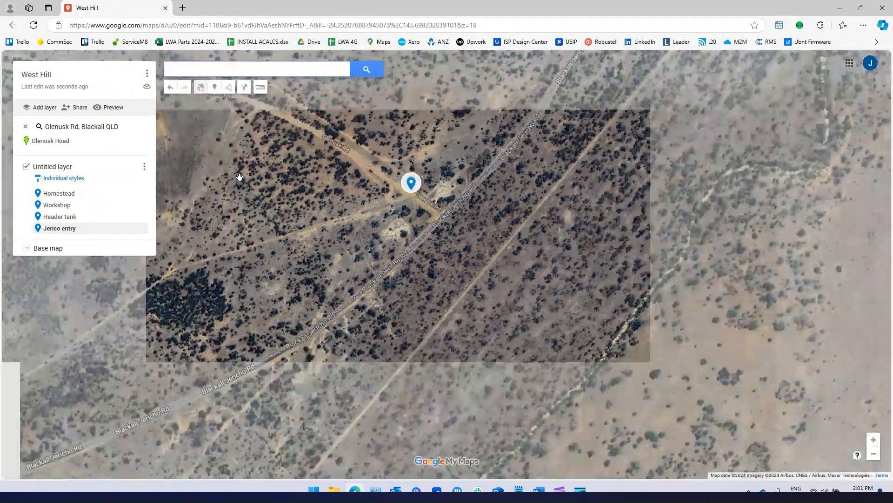
pyautogui.scroll(-2, 354, 285)
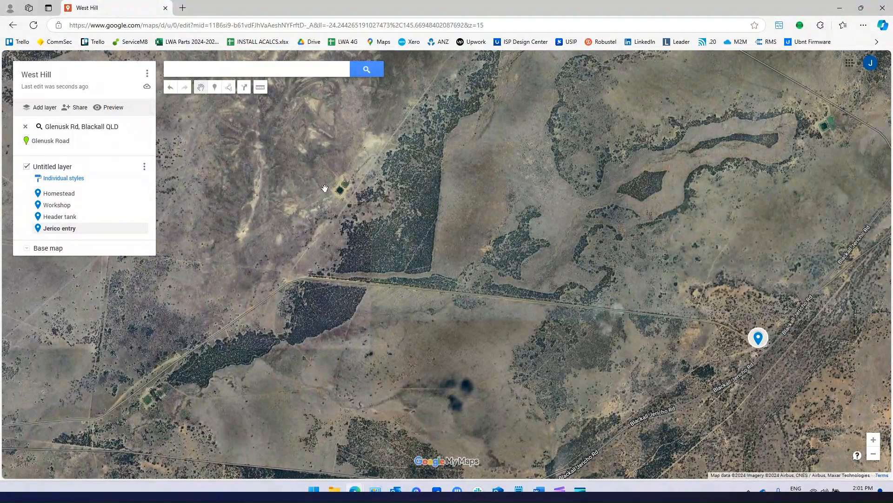
pyautogui.scroll(1, 326, 190)
pyautogui.scroll(3, 367, 187)
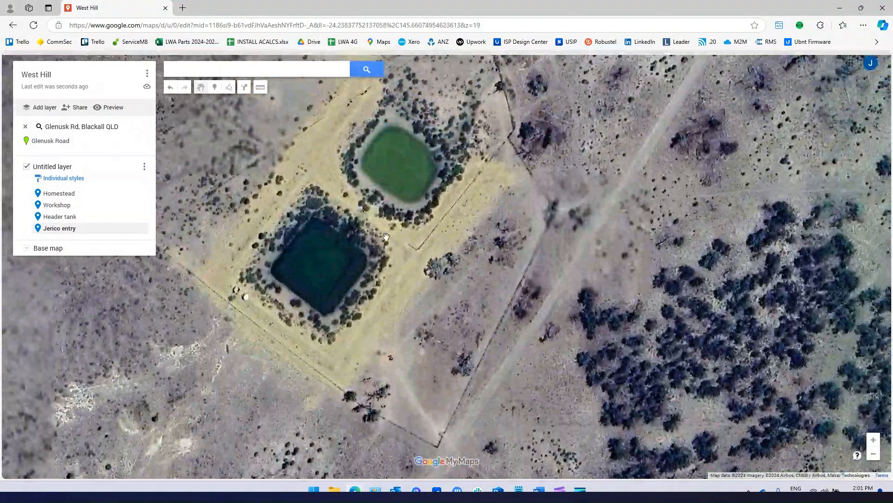
# Save a 'Marys dam' marker beside the upper pond noted 'PTZ to view both dams'.
pyautogui.click(215, 87)
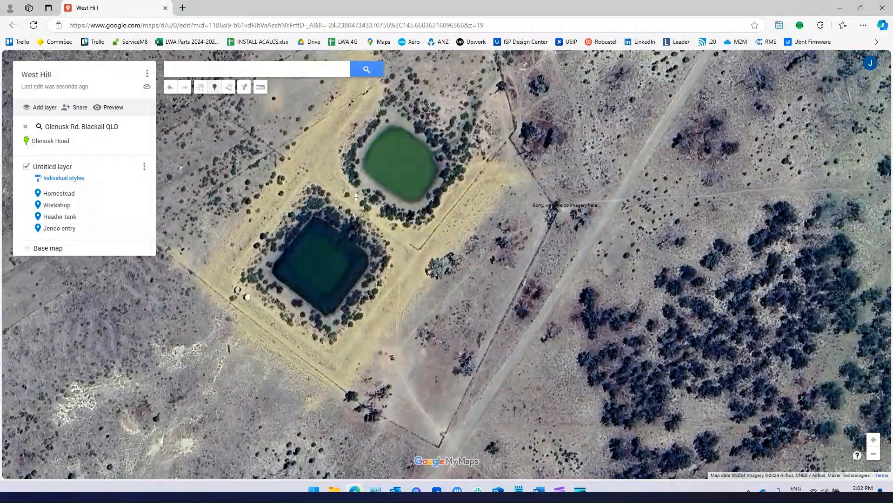
pyautogui.click(356, 196)
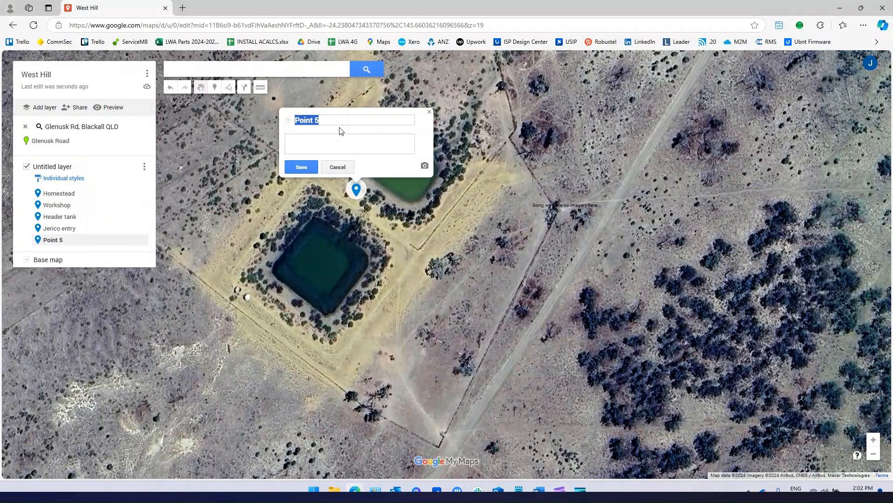
pyautogui.write('Marys dam')
pyautogui.click(336, 141)
pyautogui.write('PTZ to view both ')
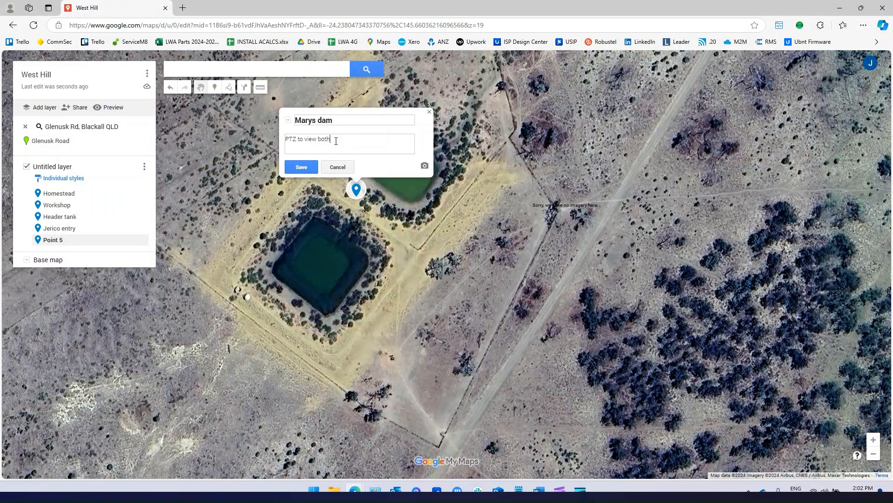
pyautogui.write('dams')
pyautogui.click(301, 166)
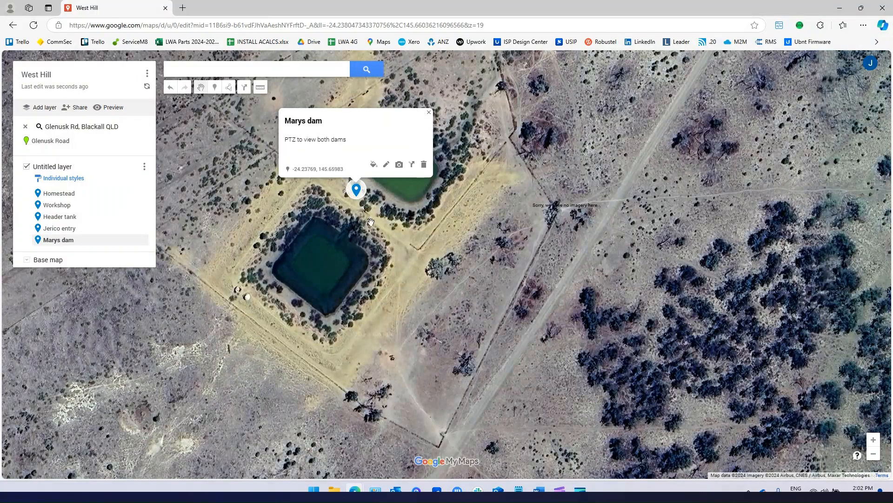
# Close the Marys dam card and zoom out to frame all five markers.
pyautogui.click(429, 112)
pyautogui.scroll(-4, 431, 223)
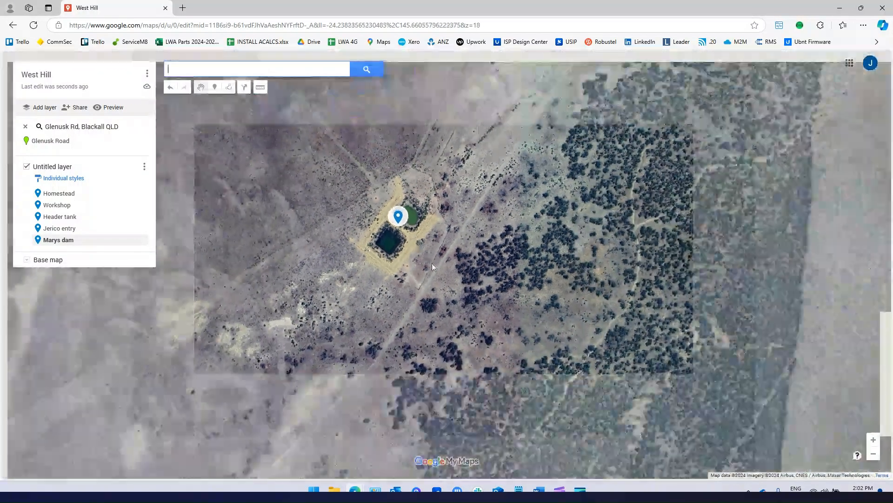
pyautogui.scroll(-2, 503, 258)
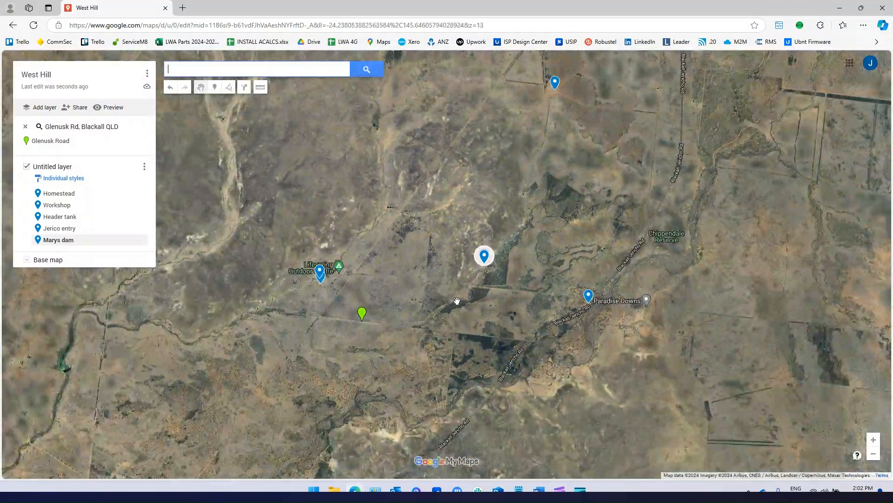
pyautogui.moveTo(274, 216); pyautogui.dragTo(359, 219)
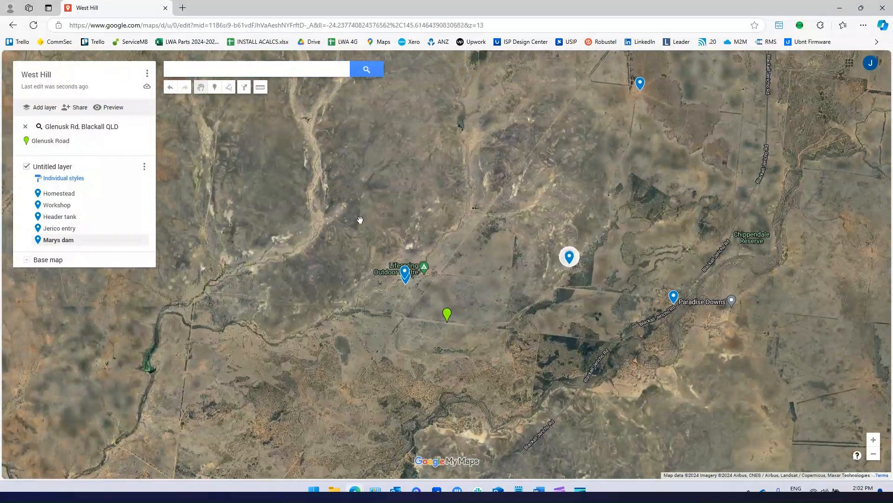
# Rename the untitled layer to 'West Hill'.
pyautogui.click(144, 167)
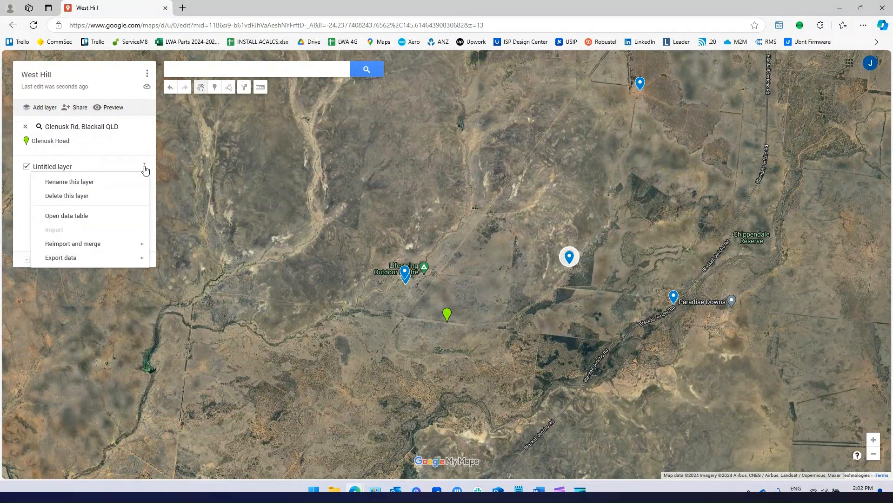
pyautogui.click(78, 184)
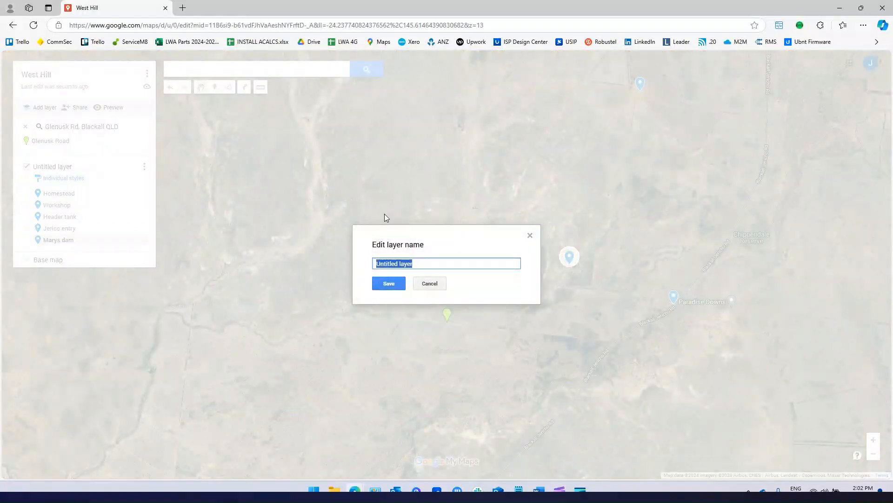
pyautogui.write('West Hill')
pyautogui.click(396, 283)
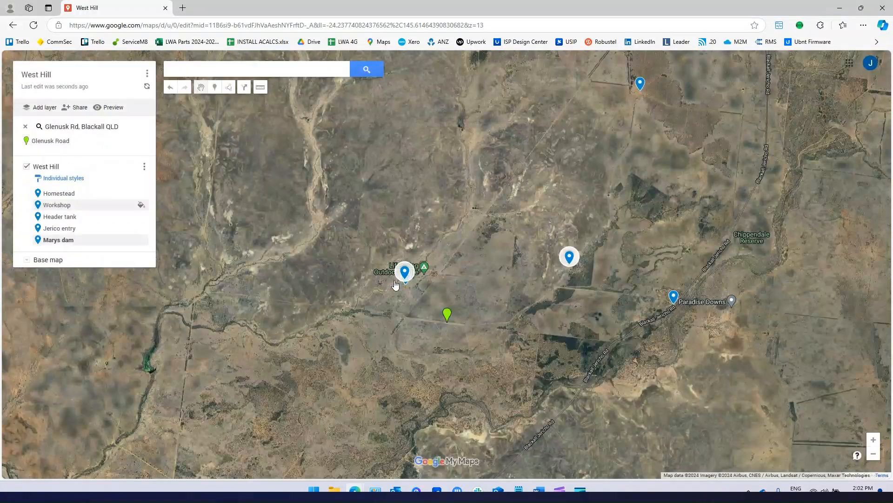
# Export the West Hill layer's data to CSV, saving West Hill- West Hill.csv to downloads.
pyautogui.click(144, 169)
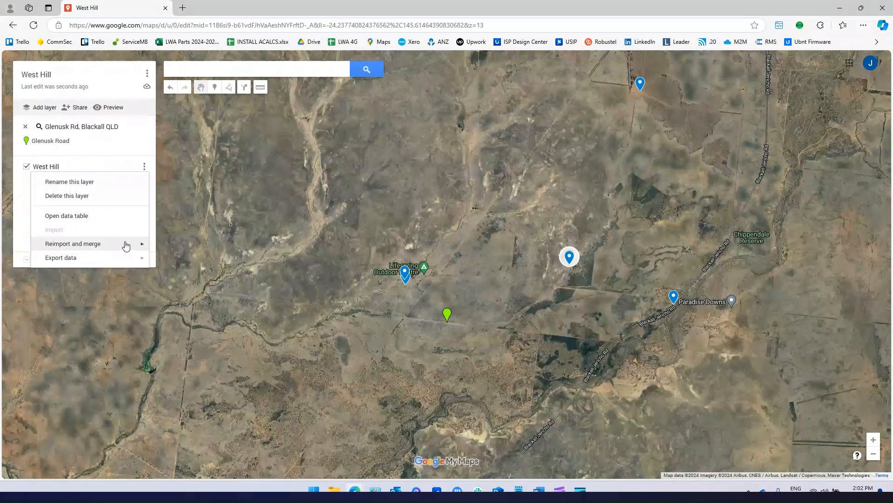
pyautogui.moveTo(55, 262)
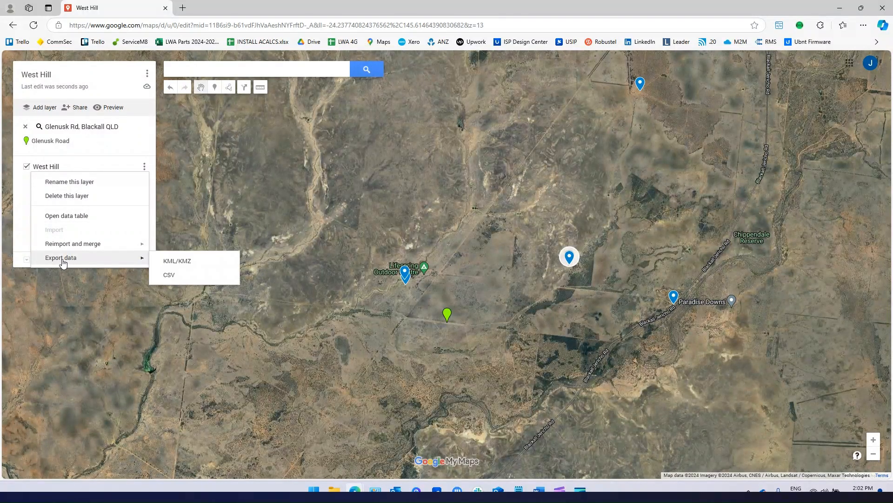
pyautogui.click(170, 275)
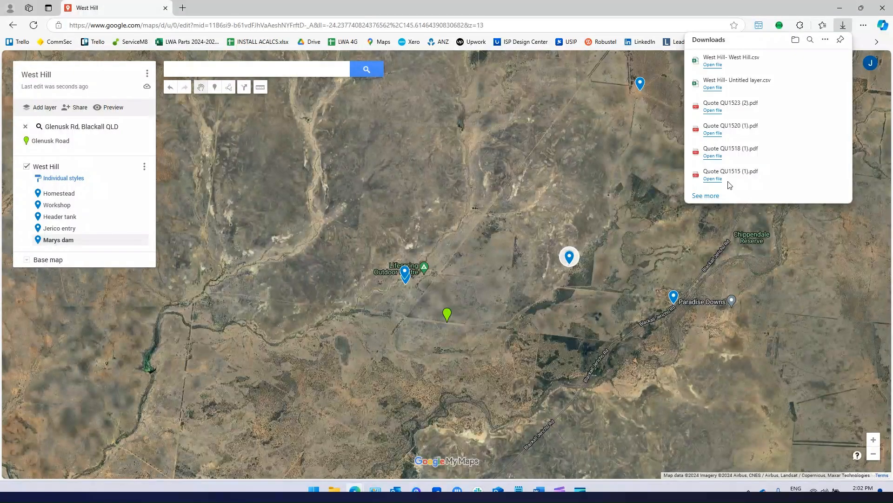